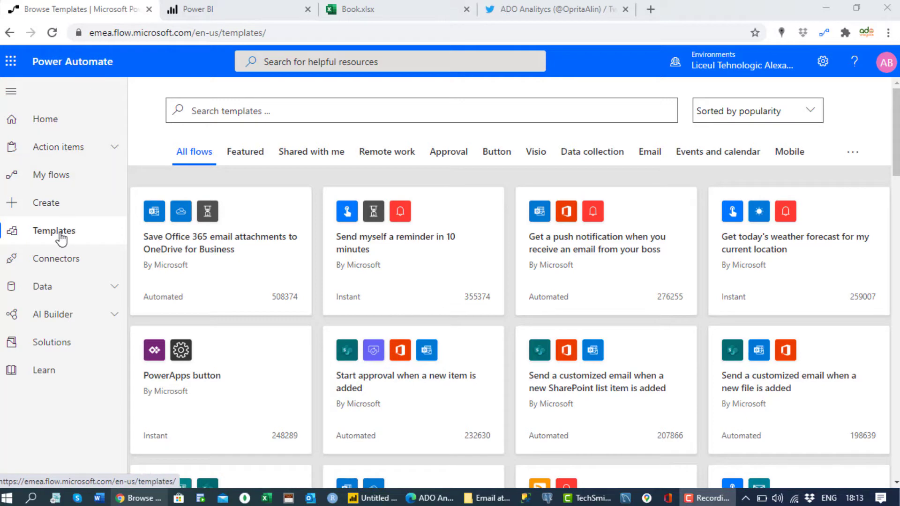
Step: Search the flow templates for "youtube"
left_click(61, 237)
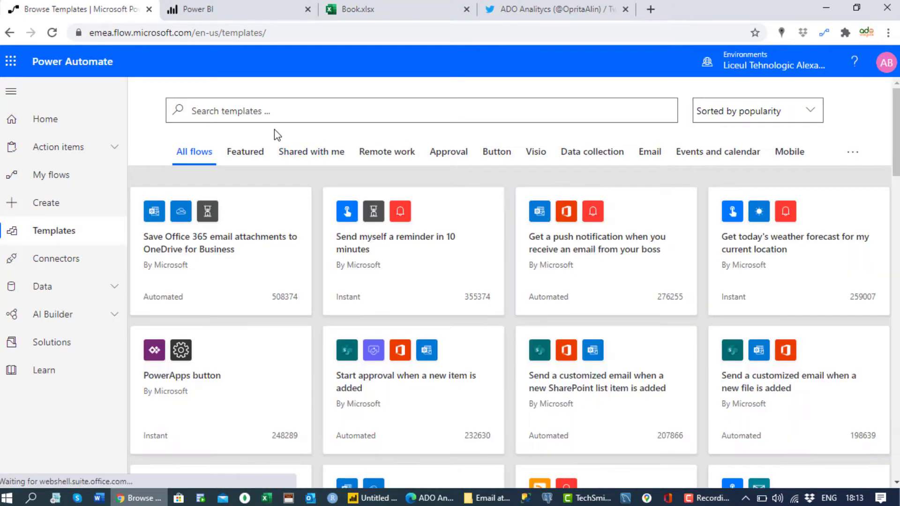
left_click(276, 115)
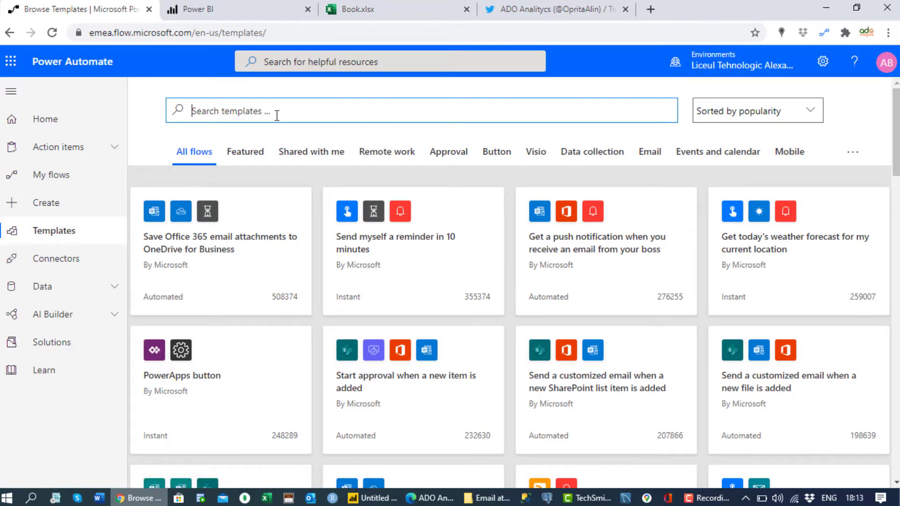
type("yo")
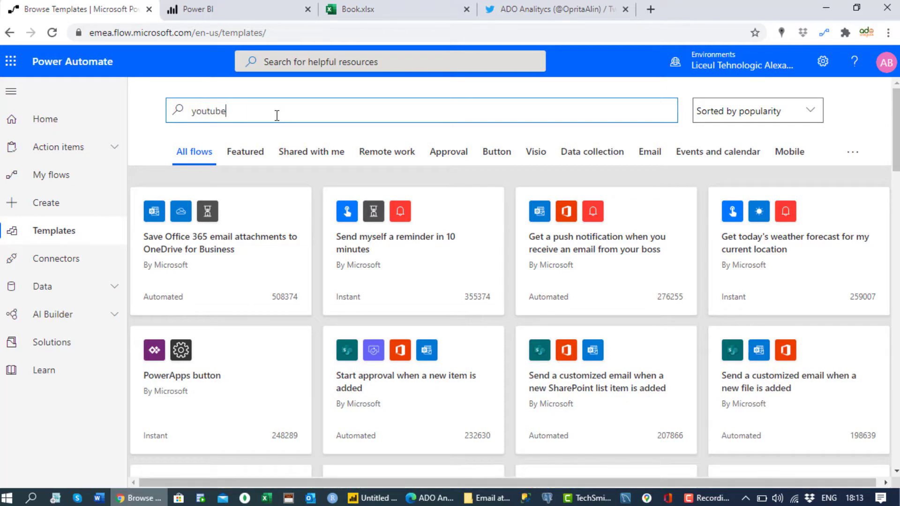
type("utube")
key("Return")
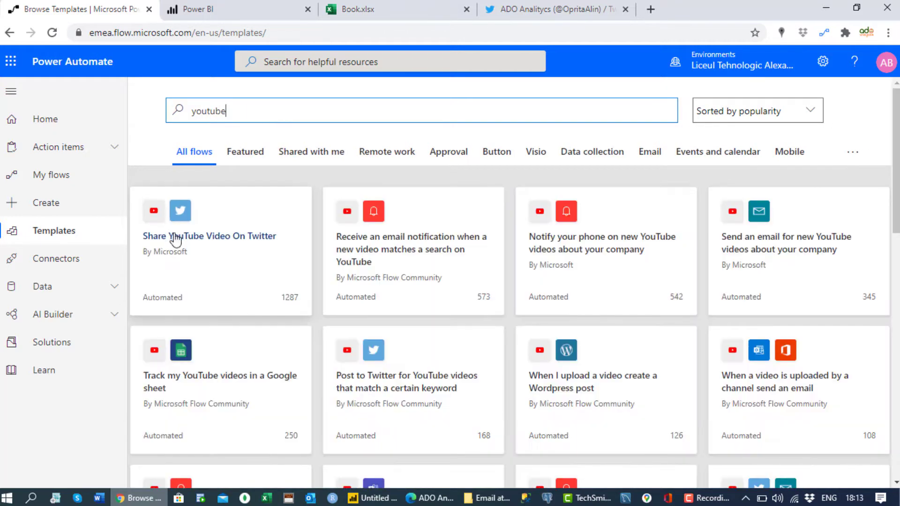
Step: Start a flow from the Share YouTube Video On Twitter template, using the connected YouTube and Twitter accounts
left_click(208, 237)
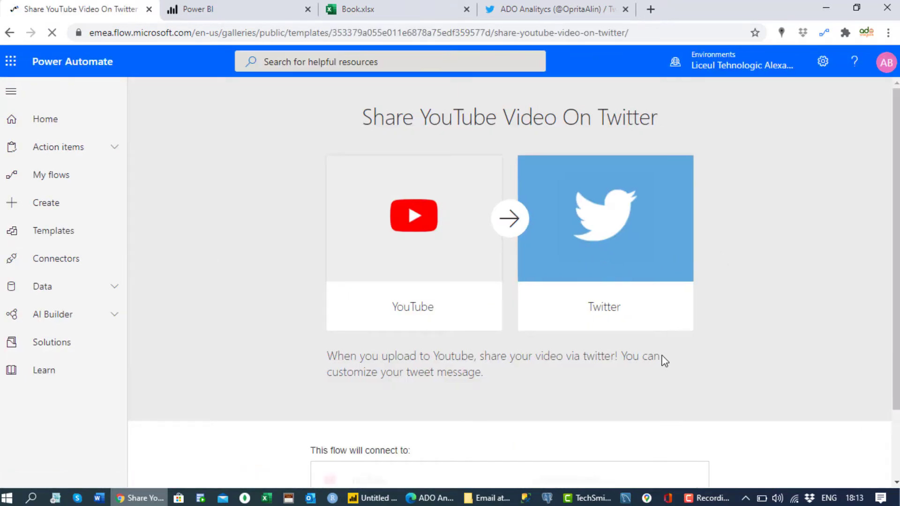
scroll(548, 342, "down", 2)
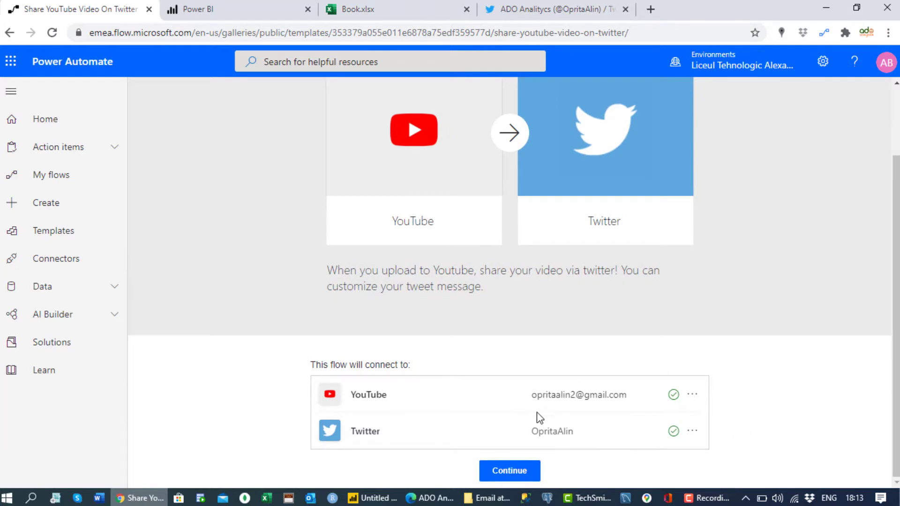
left_click(527, 471)
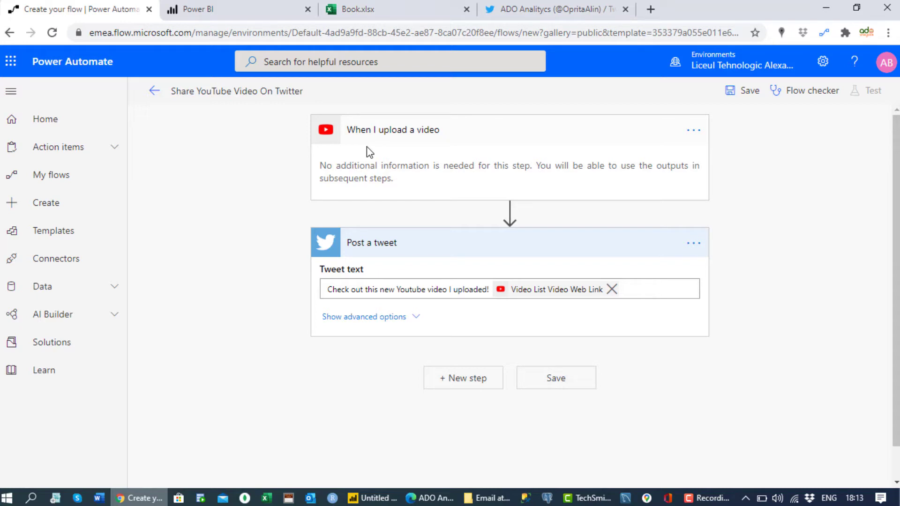
Step: Remove the Video Web Link value from the tweet text and reword it as "Check out this Power Automate tutorial"
scroll(464, 251, "down", 1)
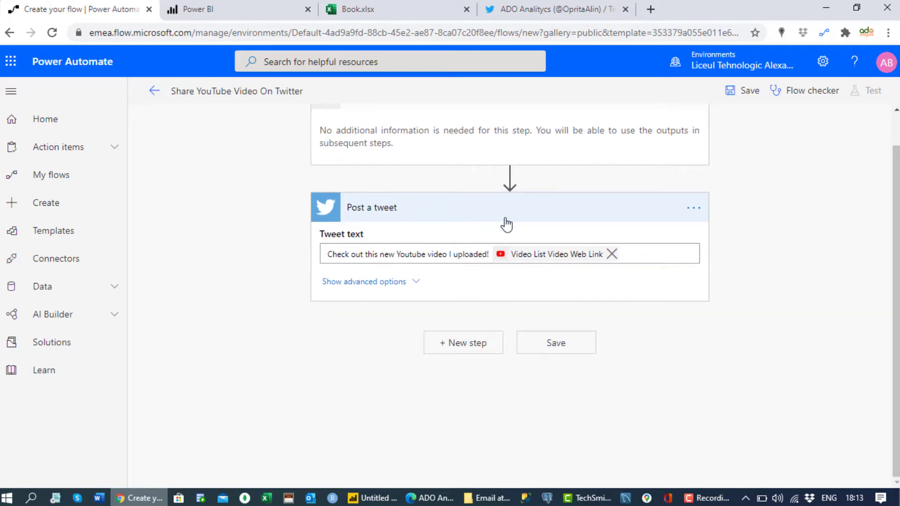
left_click(649, 253)
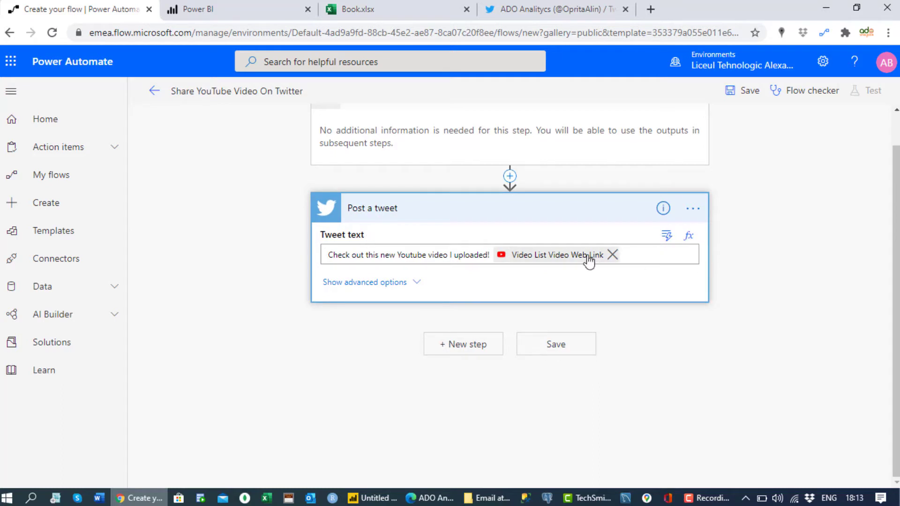
left_click(612, 255)
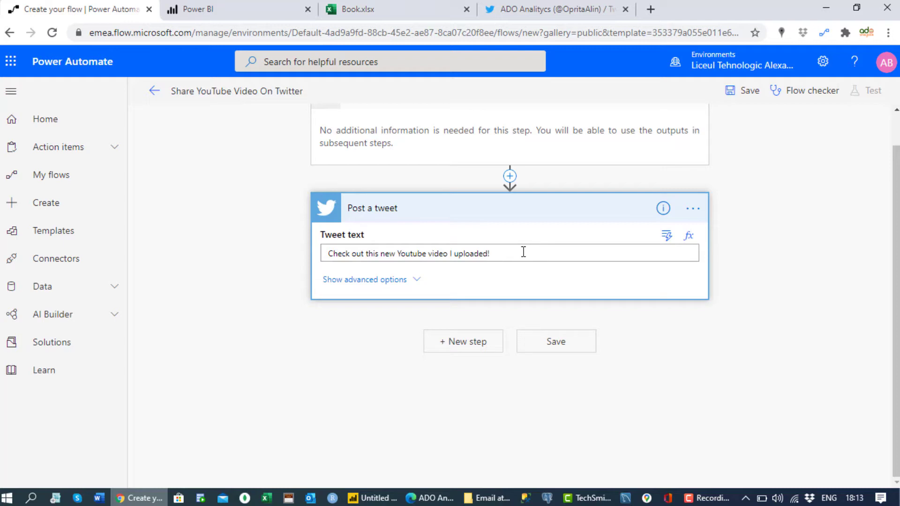
key("BackSpace")
key("BackSpace")
key("BackSpace")
key("BackSpace")
key("BackSpace")
key("BackSpace")
key("BackSpace")
key("BackSpace")
key("BackSpace")
key("BackSpace")
key("BackSpace")
key("BackSpace")
key("BackSpace")
key("BackSpace")
key("BackSpace")
key("BackSpace")
key("BackSpace")
key("BackSpace")
key("BackSpace")
key("BackSpace")
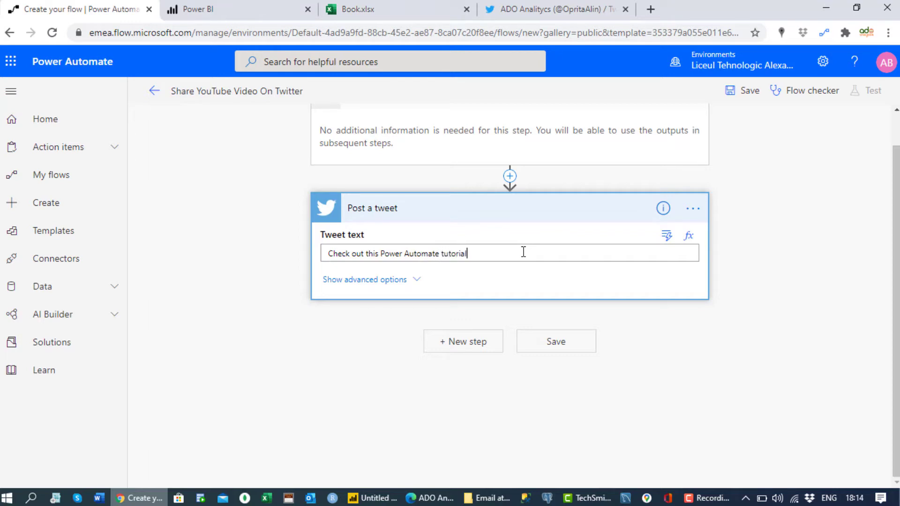
Step: Insert the dynamic value Video List Video Video Summary Title after the tweet text and show the tweet action's advanced options
left_click(666, 236)
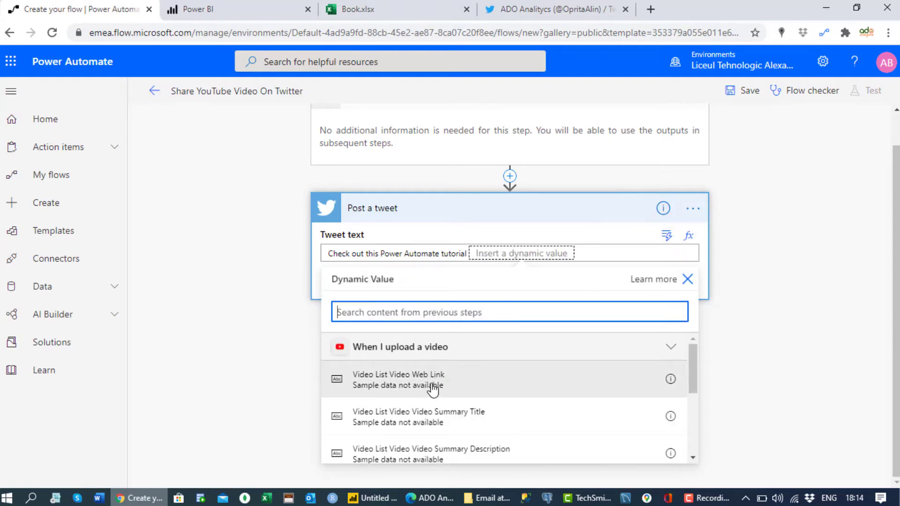
left_click(431, 412)
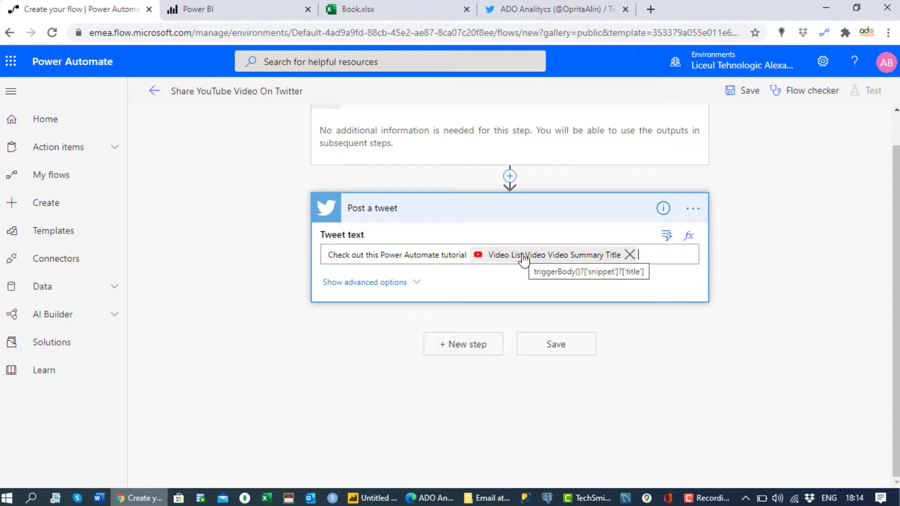
left_click(402, 283)
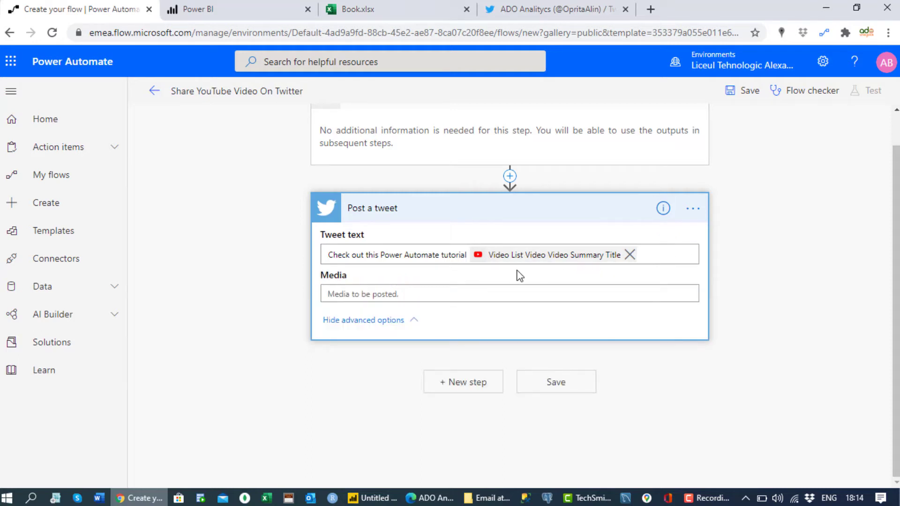
Step: Append "#ADO Analytics #Power Automate" to the tweet text after the title value and save the flow
left_click(659, 254)
type("#")
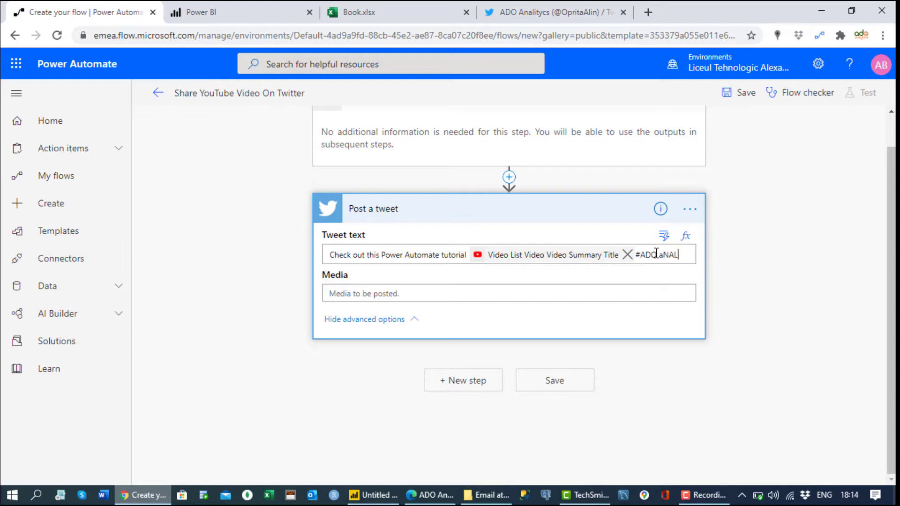
type("ADO aNALYTICS")
key("BackSpace")
key("BackSpace")
key("BackSpace")
key("BackSpace")
type("tics #Power Automate")
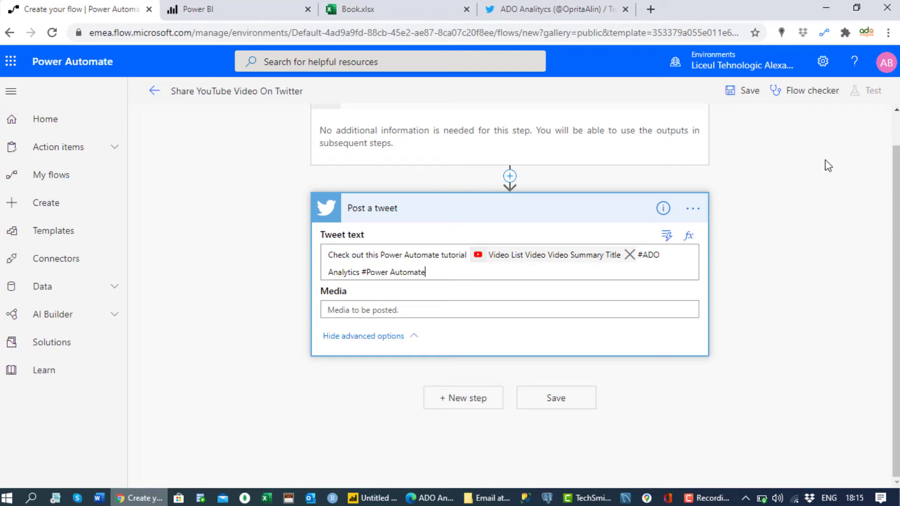
left_click(746, 91)
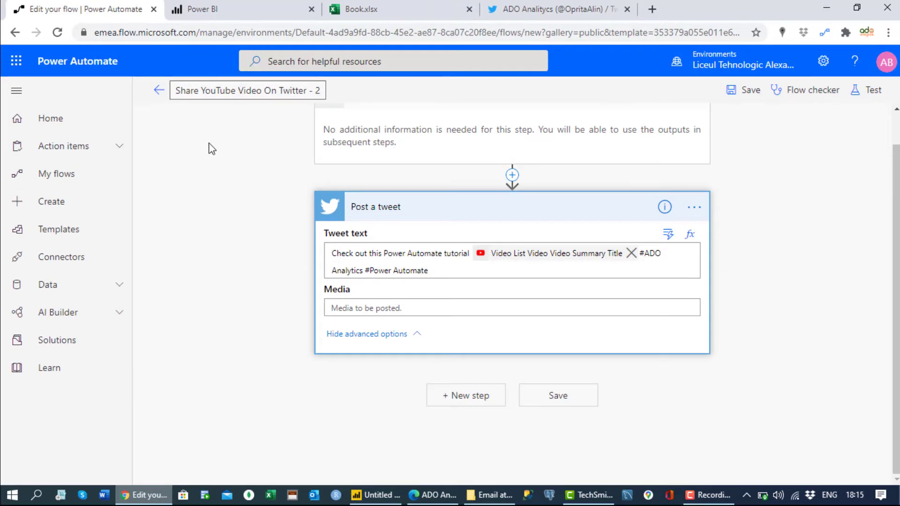
Step: Switch to YouTube in the Edge browser and upload the video file INTRO.mp4 to the channel
left_click(432, 495)
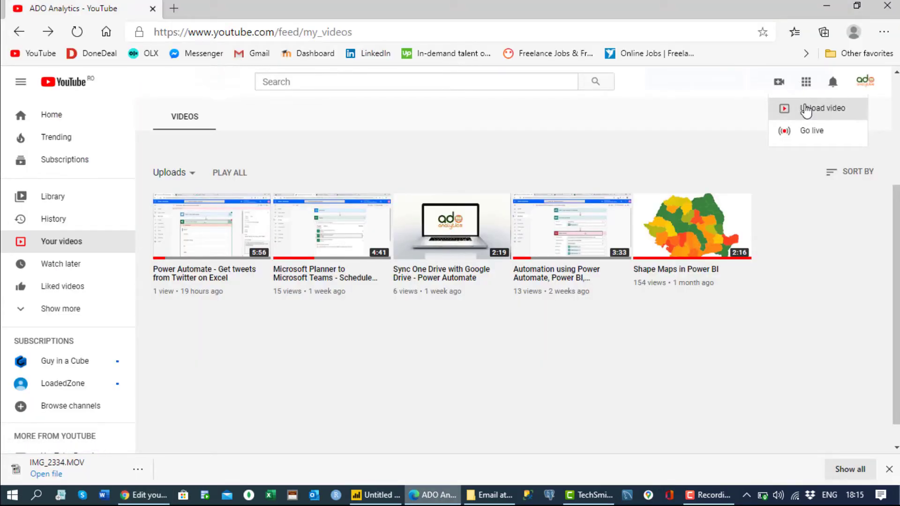
left_click(805, 114)
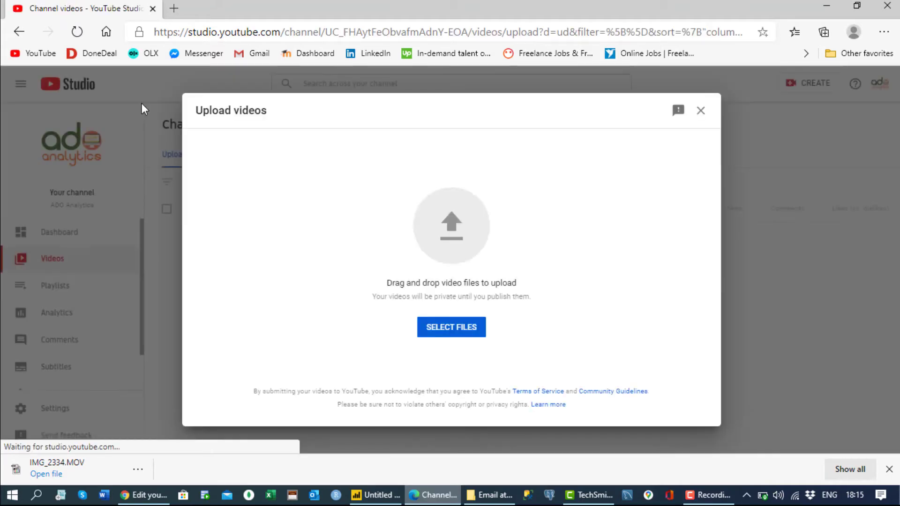
left_click(420, 333)
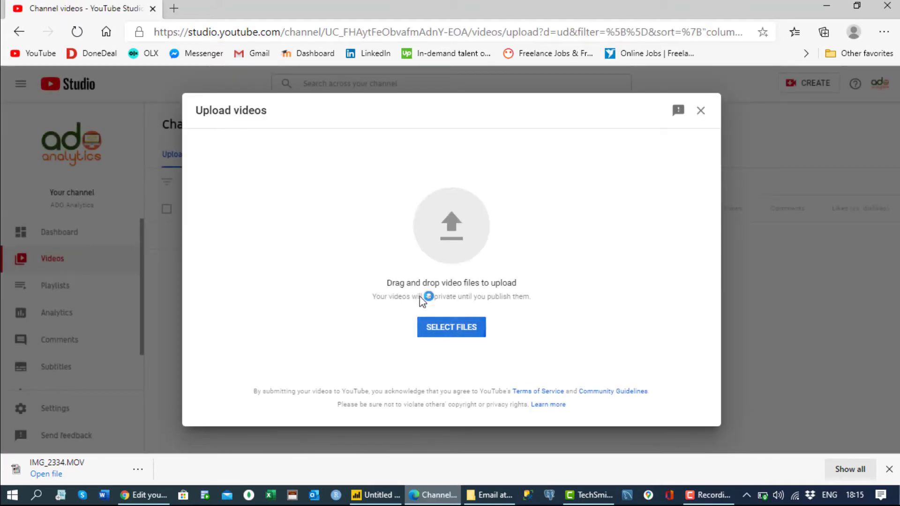
left_click(149, 118)
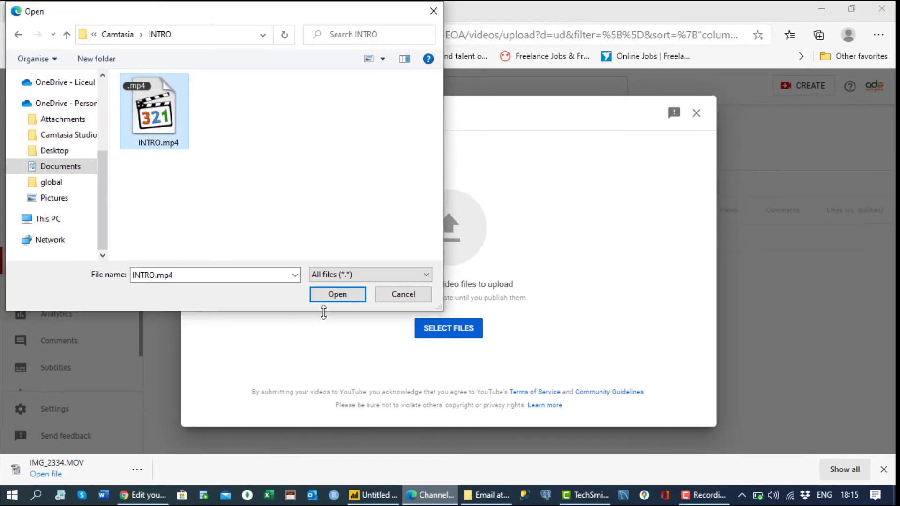
left_click(328, 294)
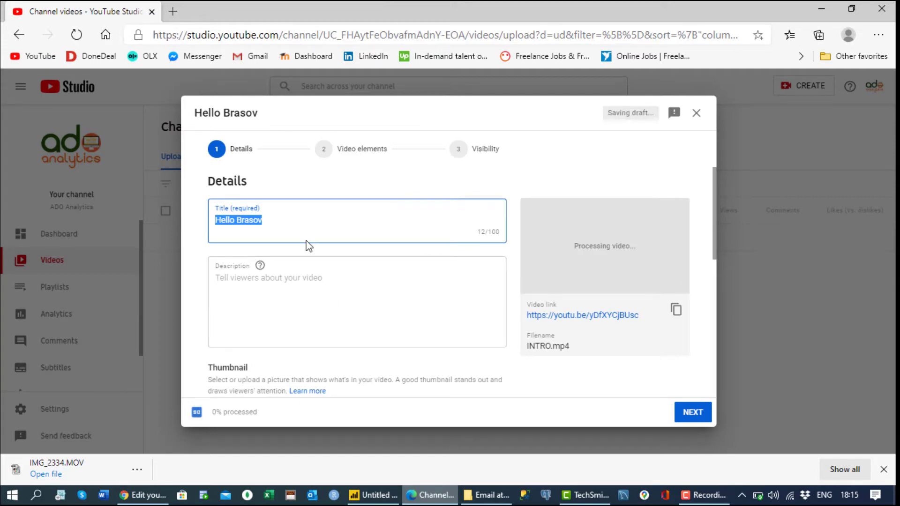
Step: Title the uploaded video "Intro ADO" and proceed from its details
type("iln")
key("BackSpace")
key("BackSpace")
key("BackSpace")
type("I")
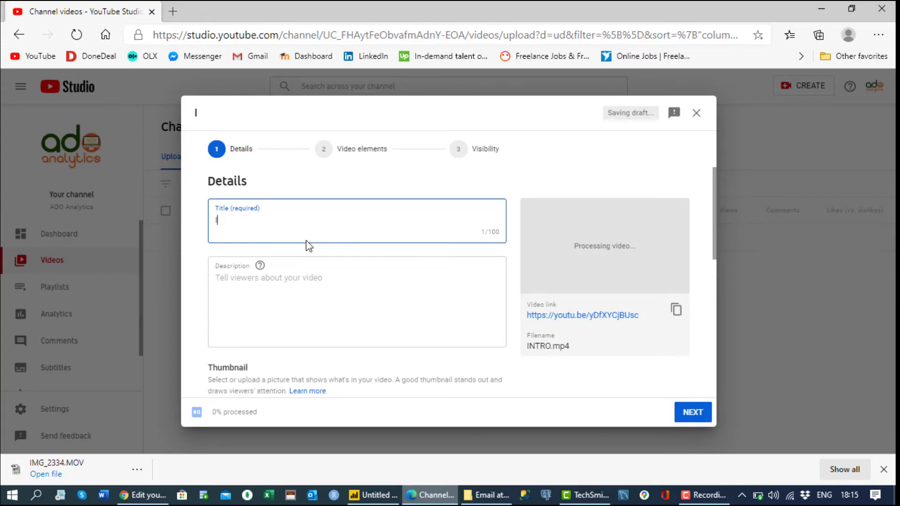
type("ntro ADO")
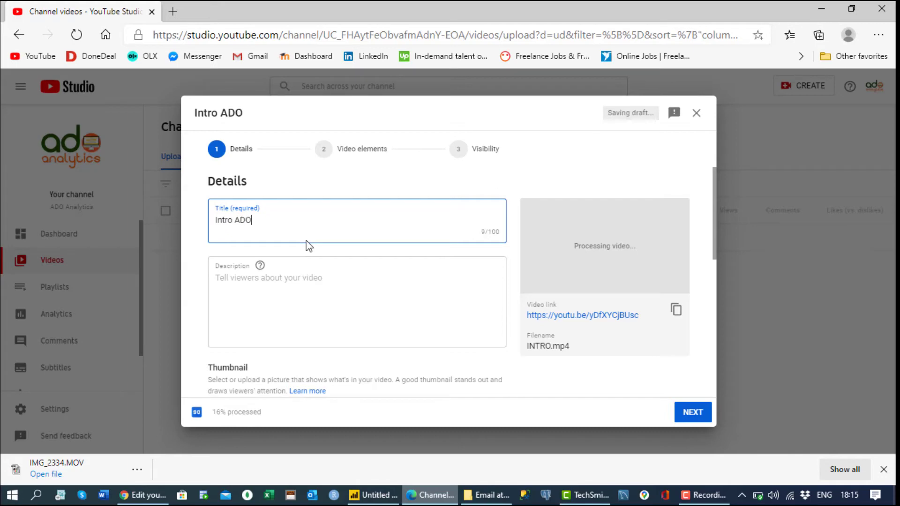
left_click(707, 415)
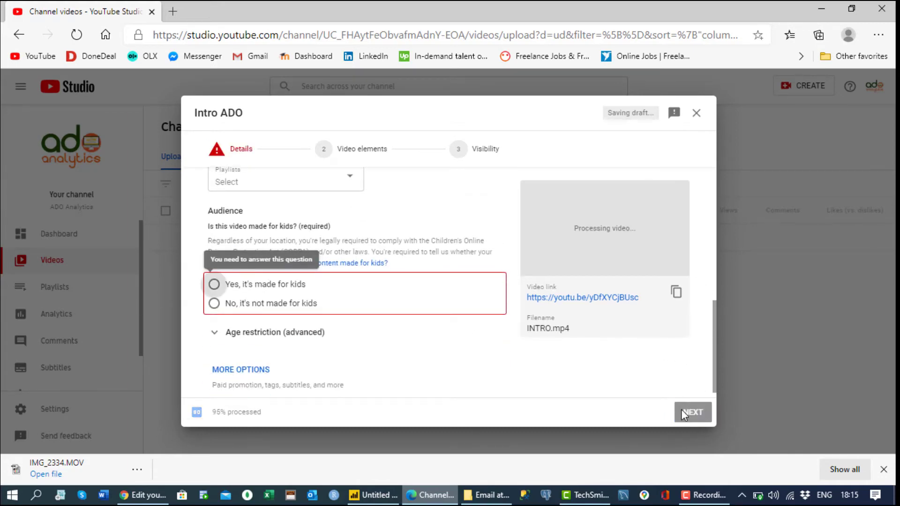
Step: Mark the video as made for kids, publish it with Public visibility, and dismiss the sharing dialog
left_click(266, 284)
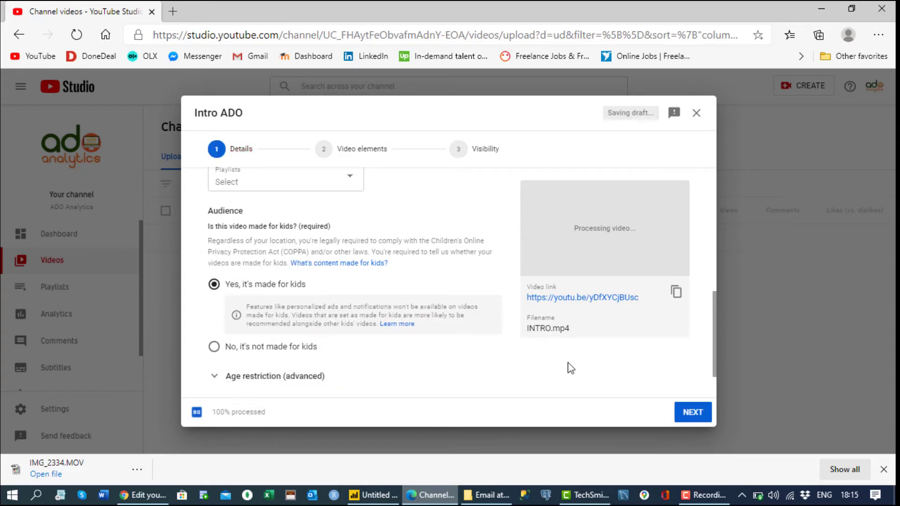
left_click(692, 413)
left_click(693, 413)
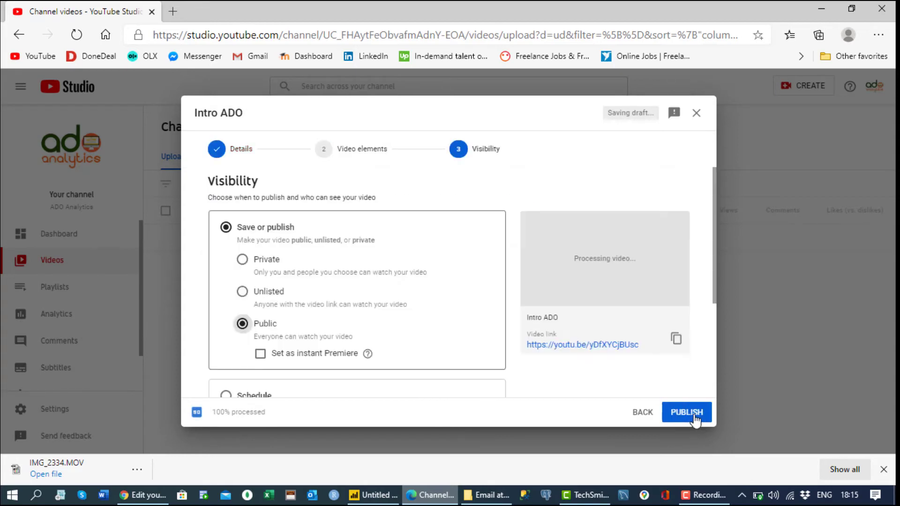
left_click(694, 414)
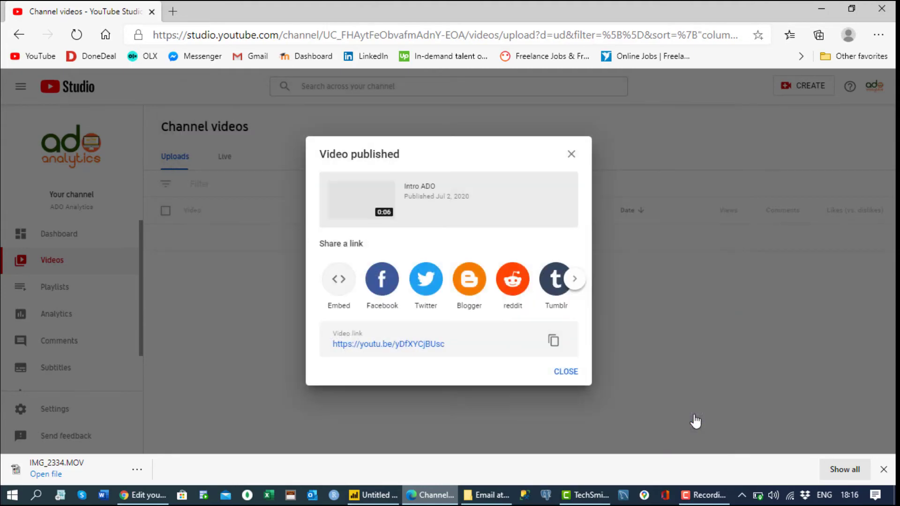
left_click(564, 372)
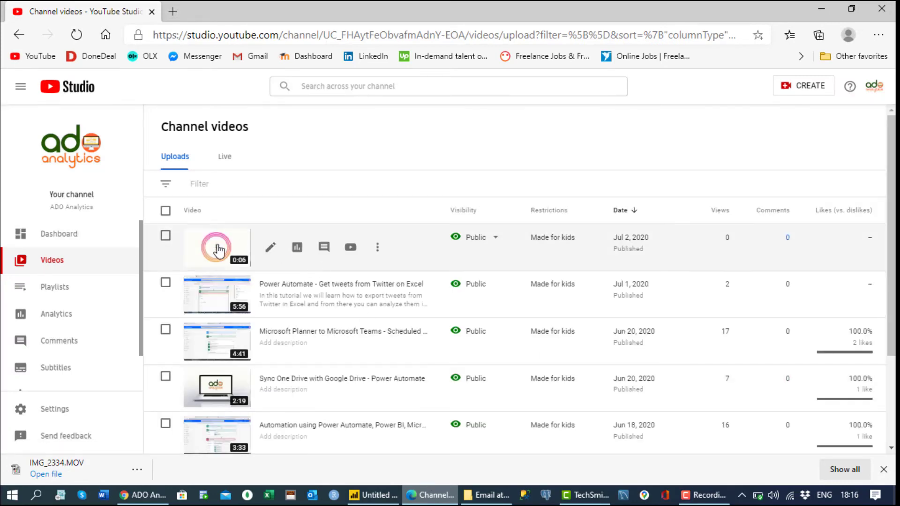
Step: Open the details of the Intro ADO video and review its thumbnail, visibility and audience settings
left_click(217, 249)
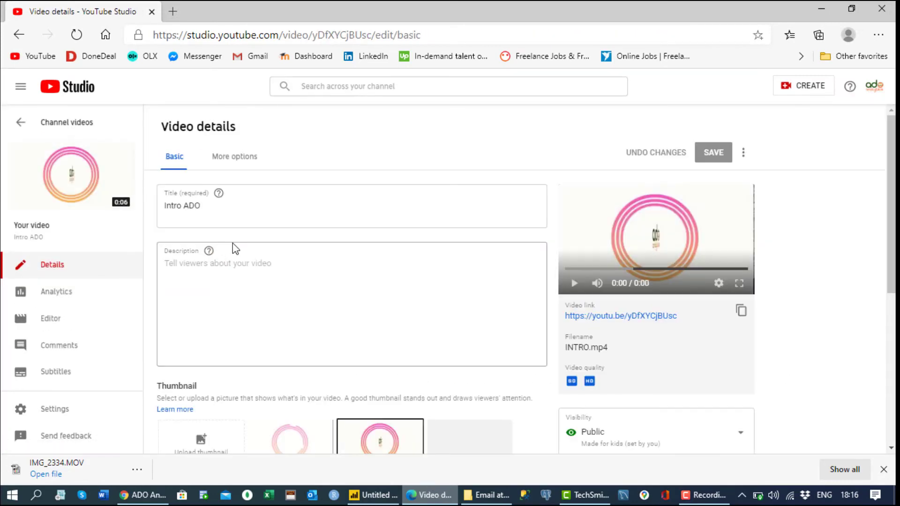
scroll(253, 245, "down", 2)
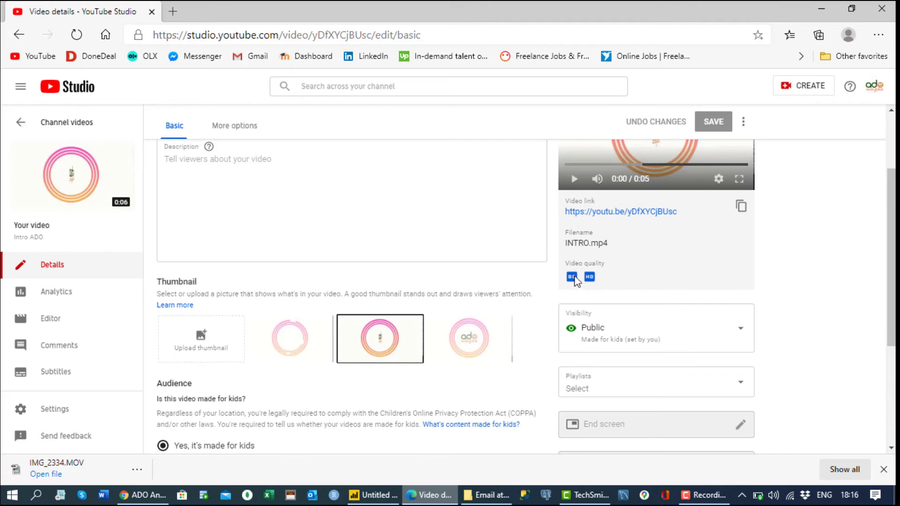
mouse_move(573, 277)
scroll(258, 237, "down", 4)
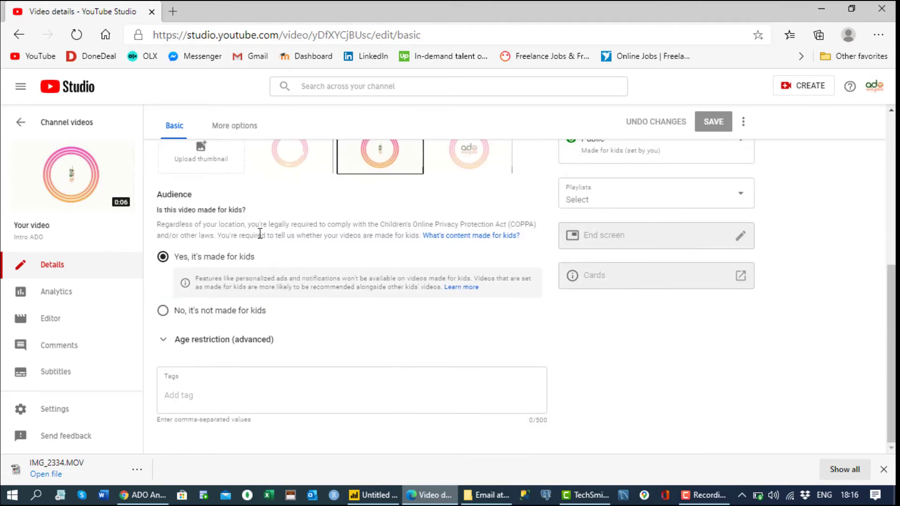
scroll(492, 203, "up", 5)
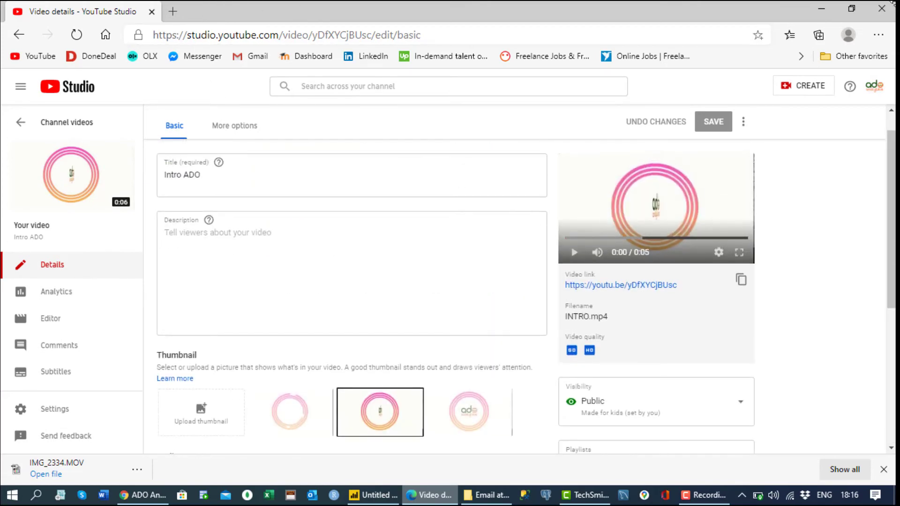
Step: Return to the flow in Power Automate and save and test it with "I'll perform the trigger action"
left_click(821, 9)
left_click(104, 10)
left_click(869, 94)
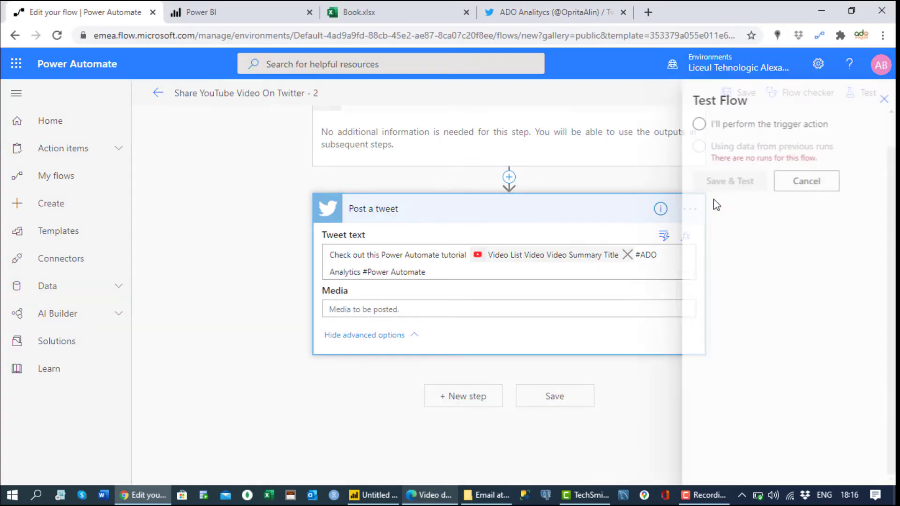
left_click(724, 132)
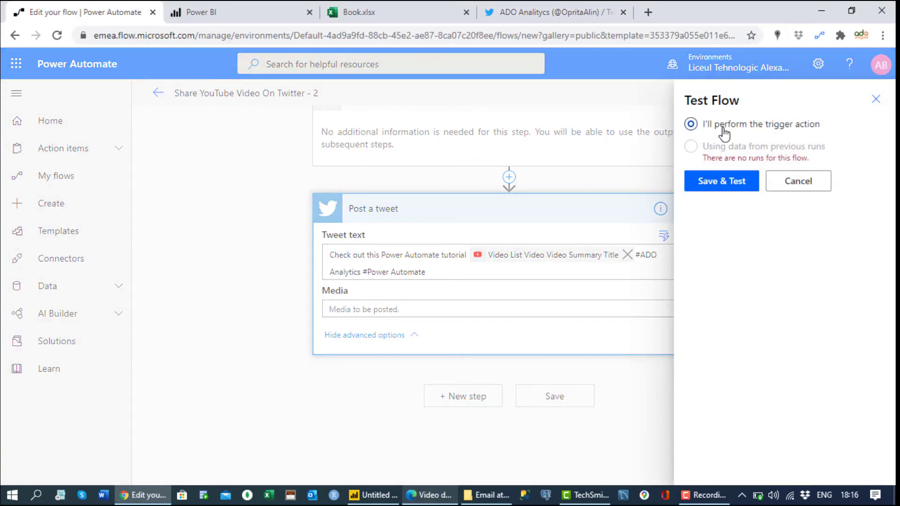
left_click(719, 187)
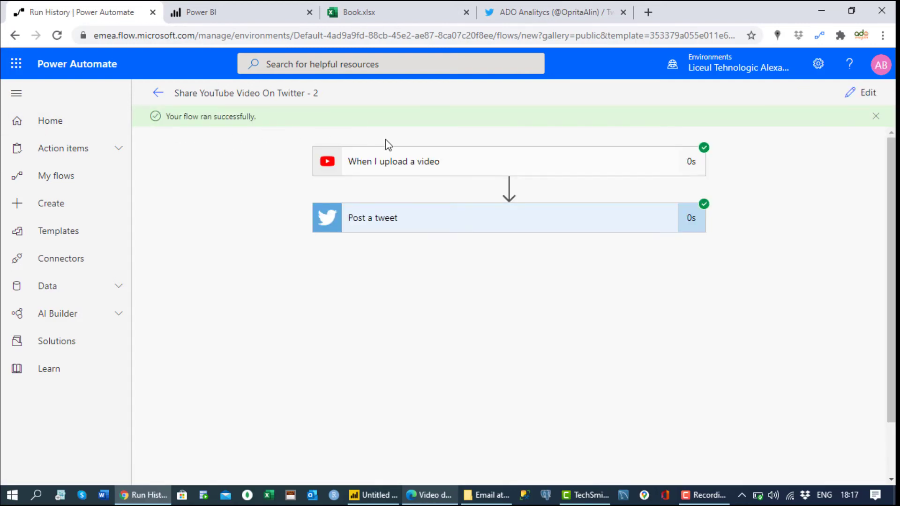
Step: Switch to the ADO Analitycs Twitter profile and check its feed for the tweet posted by the flow
left_click(535, 13)
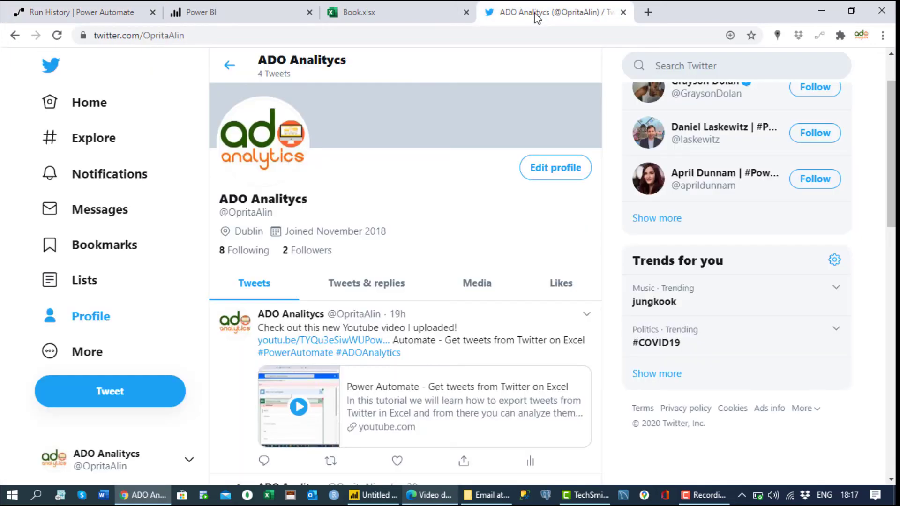
scroll(480, 117, "down", 4)
scroll(487, 121, "up", 4)
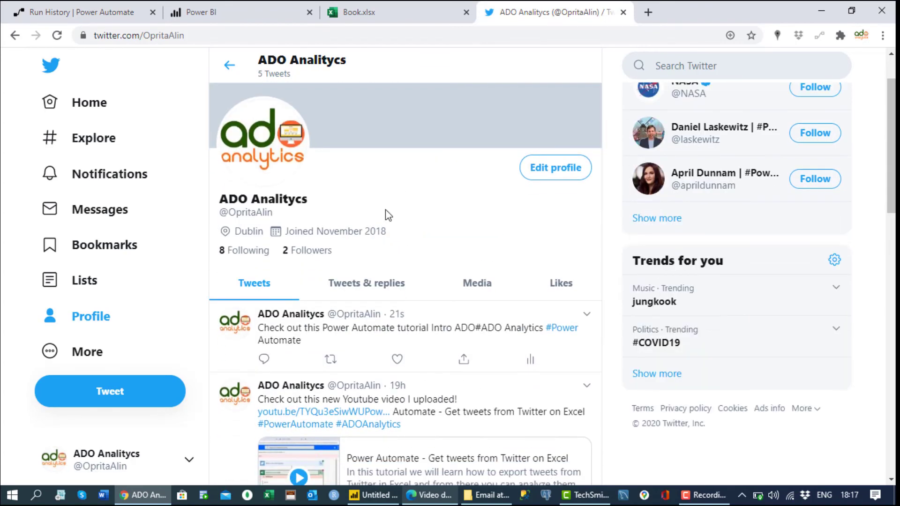
scroll(321, 346, "down", 3)
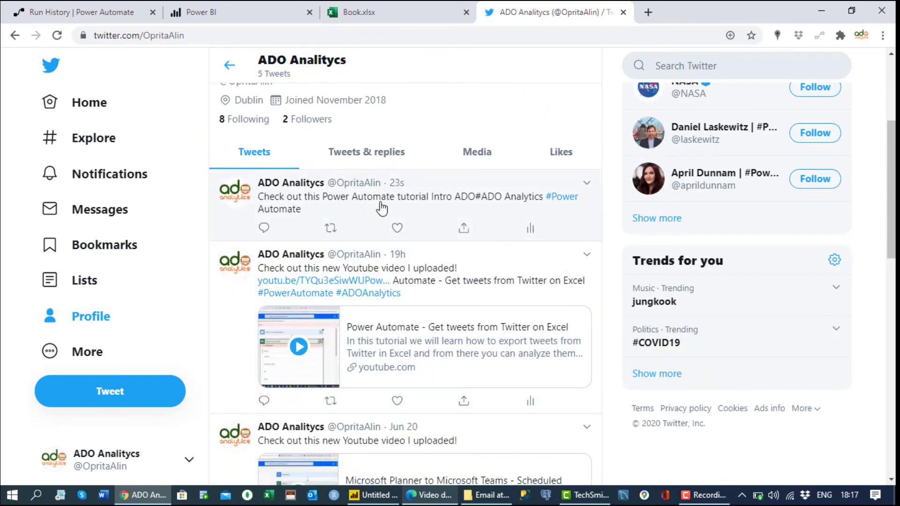